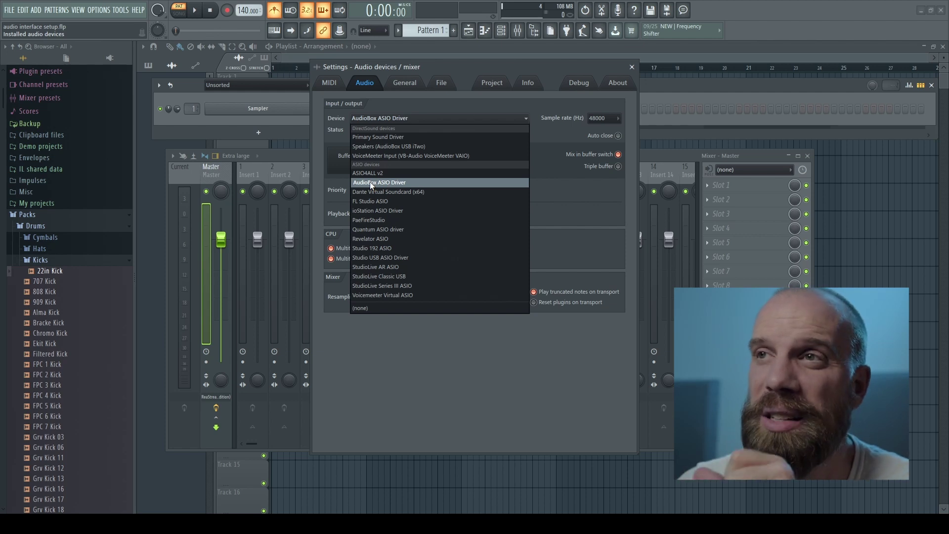
Select AudioBox ASIO Driver as the audio device and check the available sample rates.
left_click(402, 184)
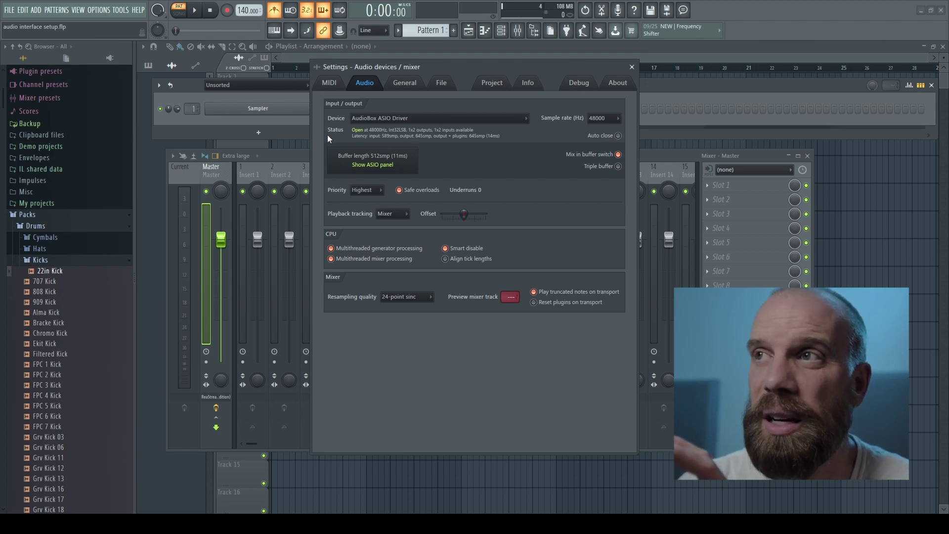
left_click(617, 119)
left_click(598, 148)
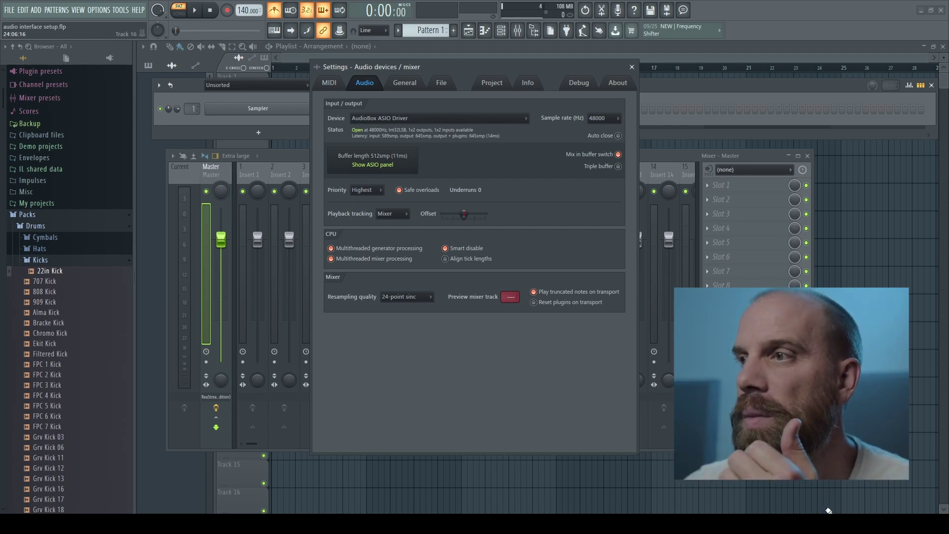
Open the AudioBox iTwo driver control panel and review its available block sizes.
left_click(855, 484)
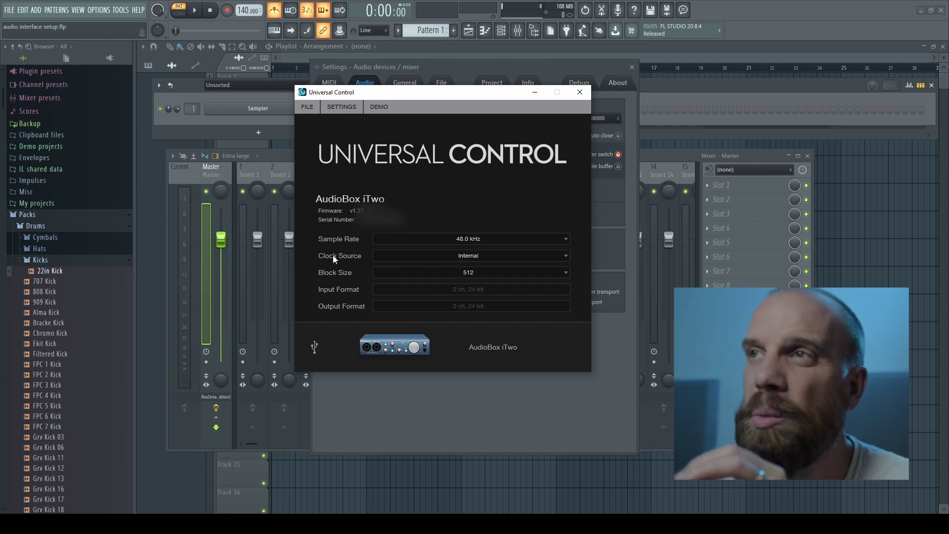
left_click(533, 93)
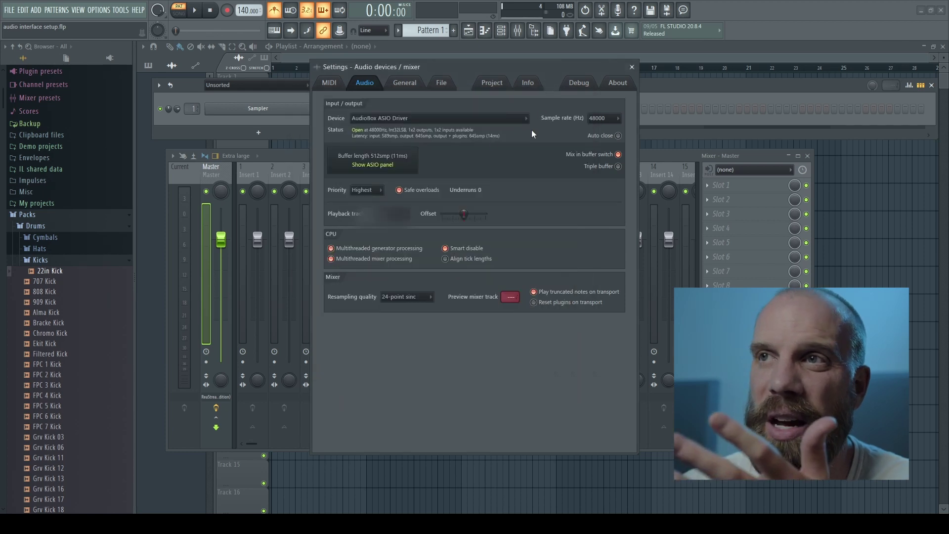
left_click(409, 158)
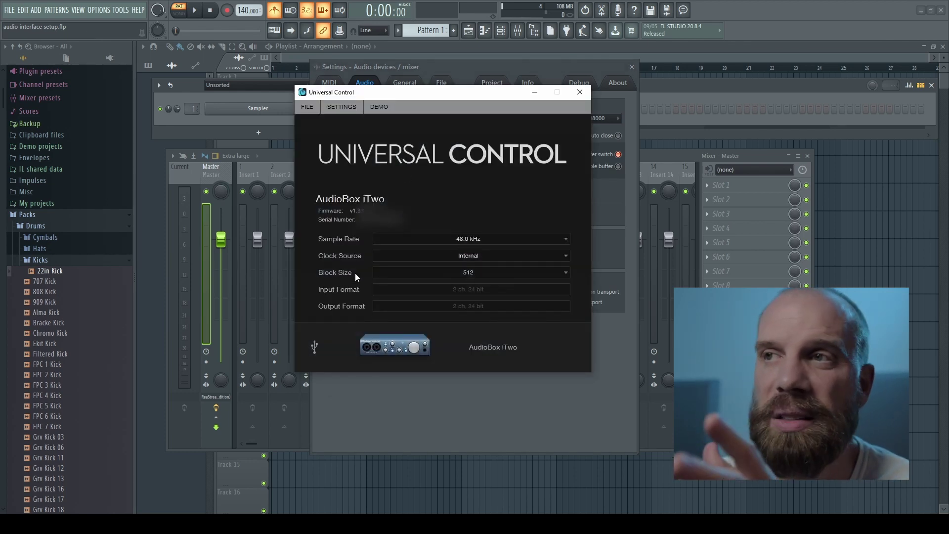
left_click(565, 271)
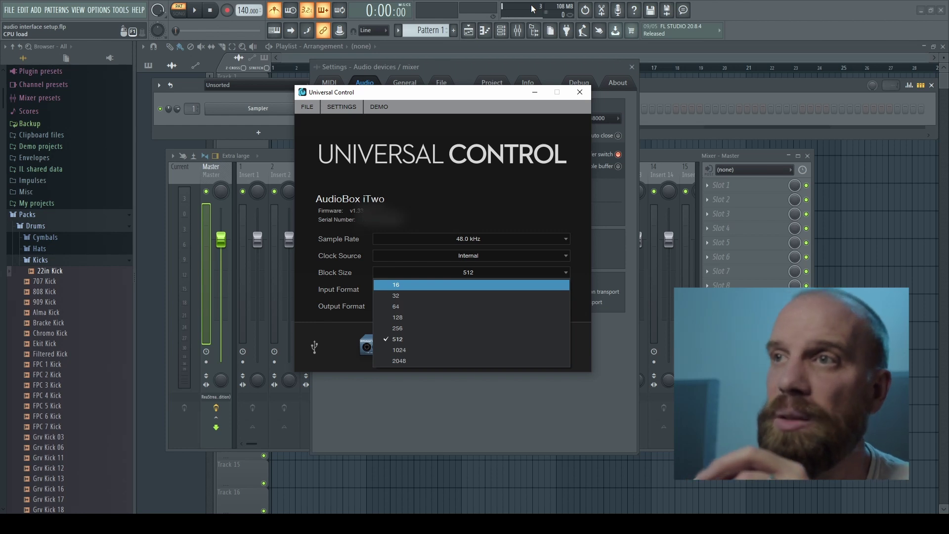
left_click(504, 230)
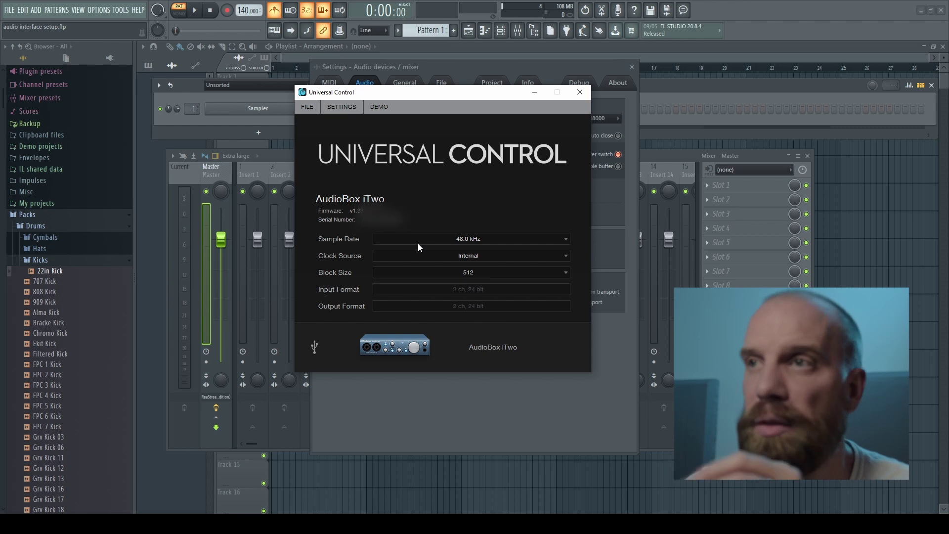
left_click(557, 270)
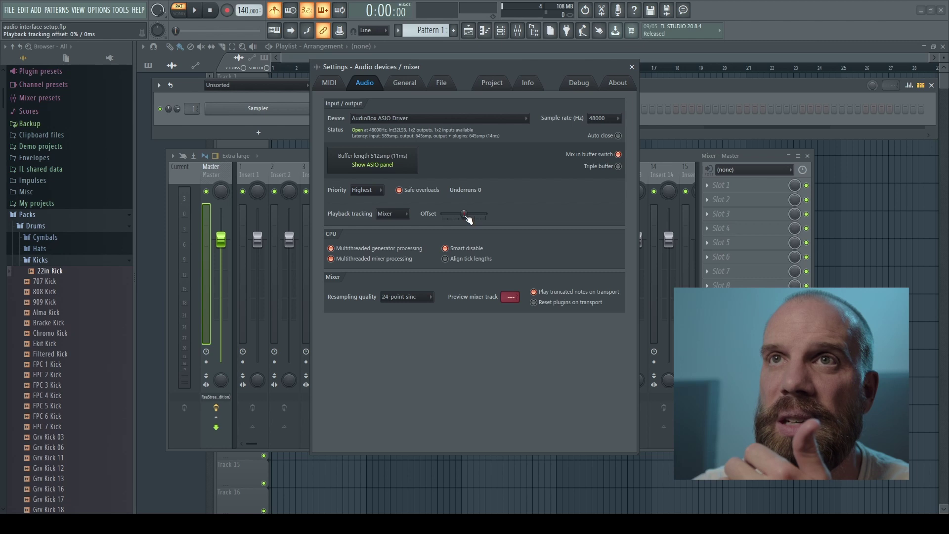
Try shifting the playback tracking offset upward and return it to its centre position.
mouse_move(463, 214)
left_mouse_down()
mouse_move(472, 214)
mouse_move(454, 213)
mouse_move(463, 213)
left_mouse_up()
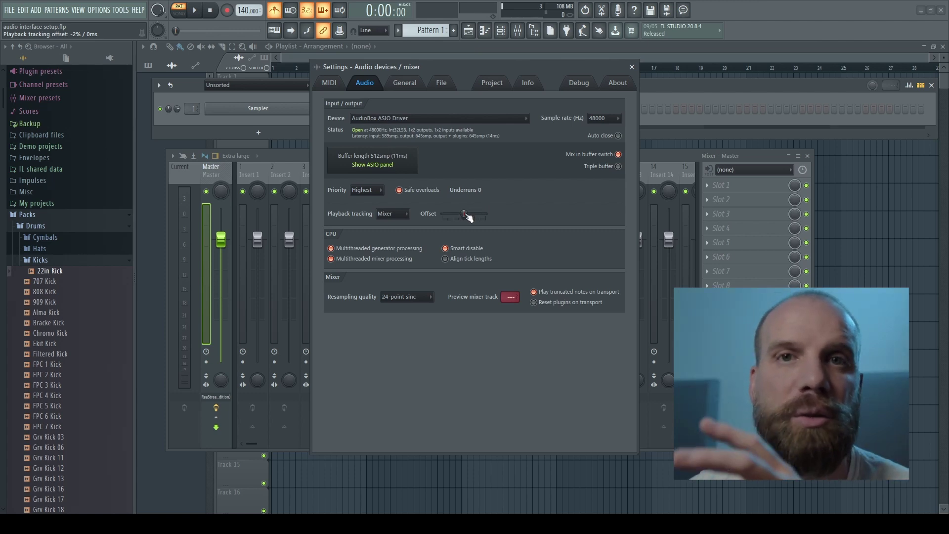
left_click_drag(465, 214, 473, 214)
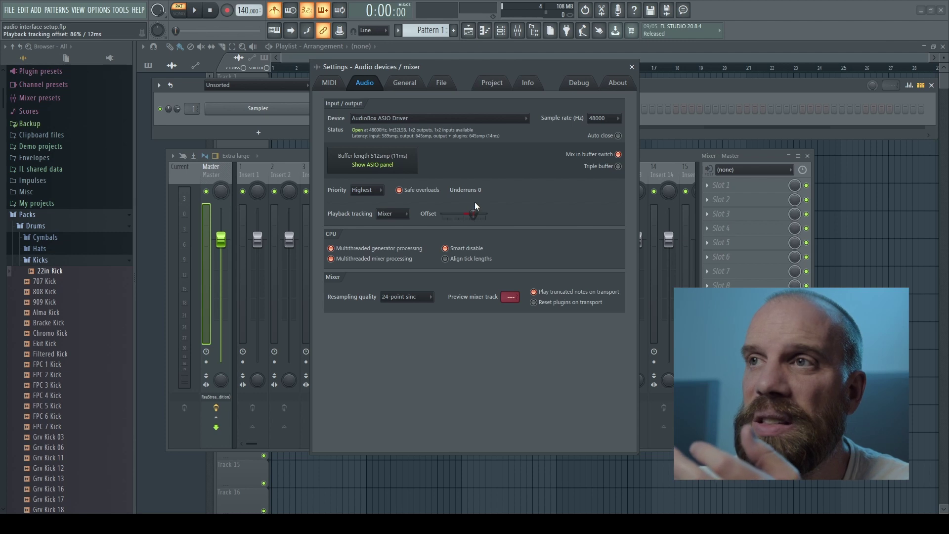
left_click_drag(474, 214, 464, 214)
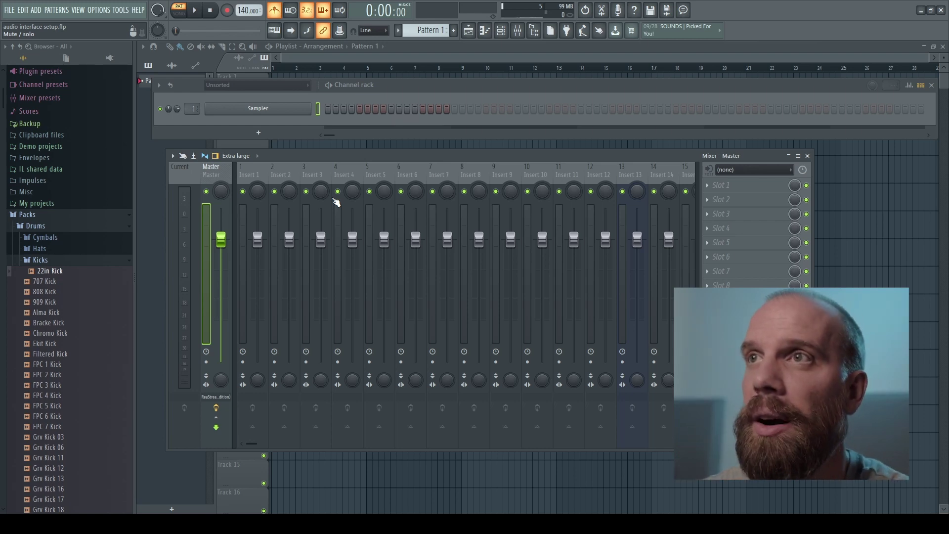
Open the audio device settings to check the selected driver, and close the settings window.
key("F10")
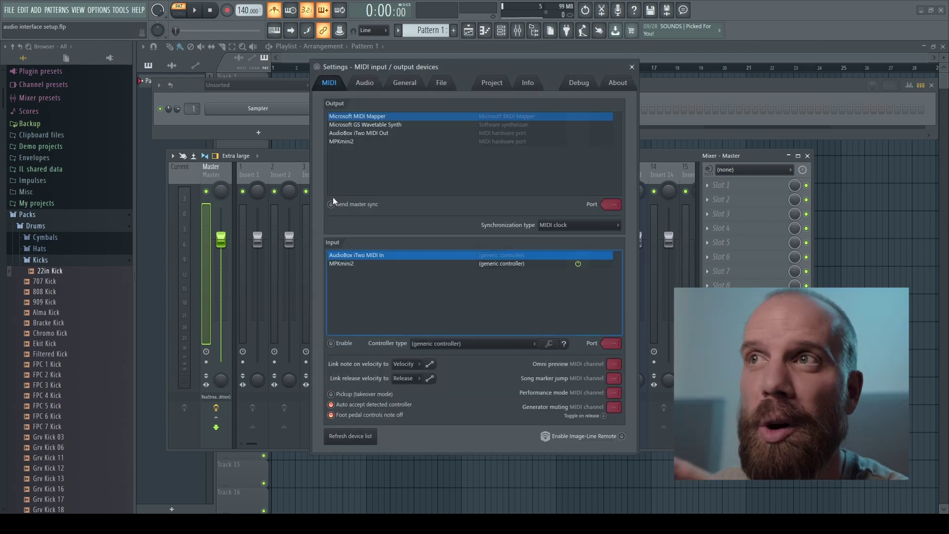
left_click(370, 84)
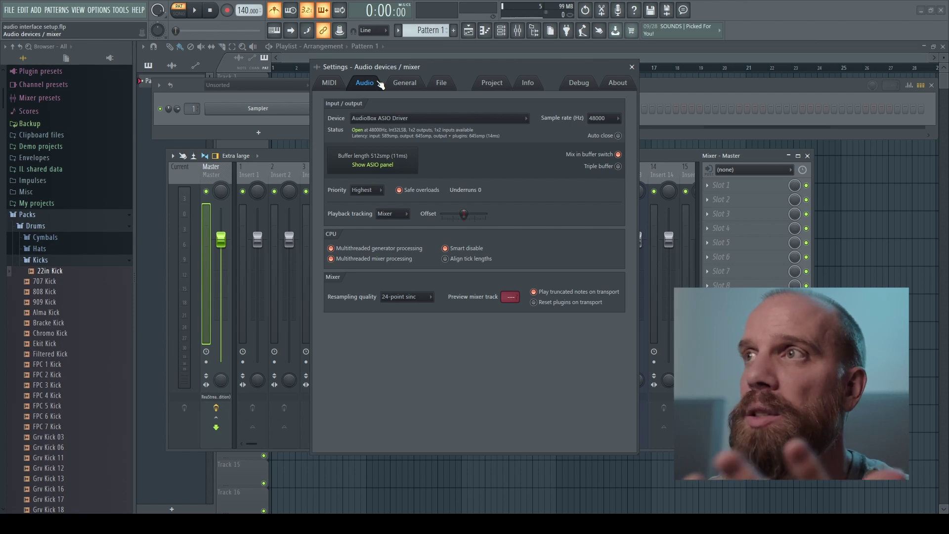
left_click(632, 66)
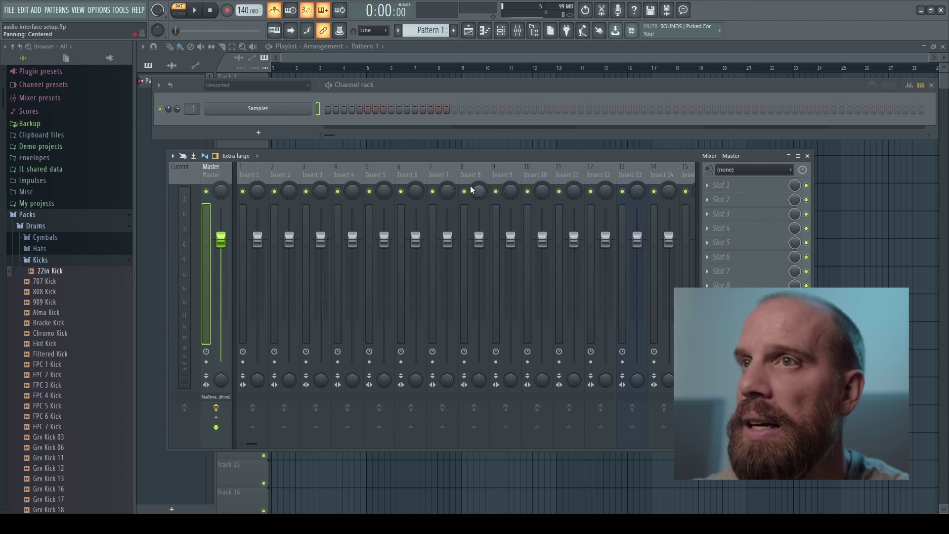
Set mono Input 2 as the audio source of mixer track Insert 3 and toggle the track's record arming.
left_click(321, 176)
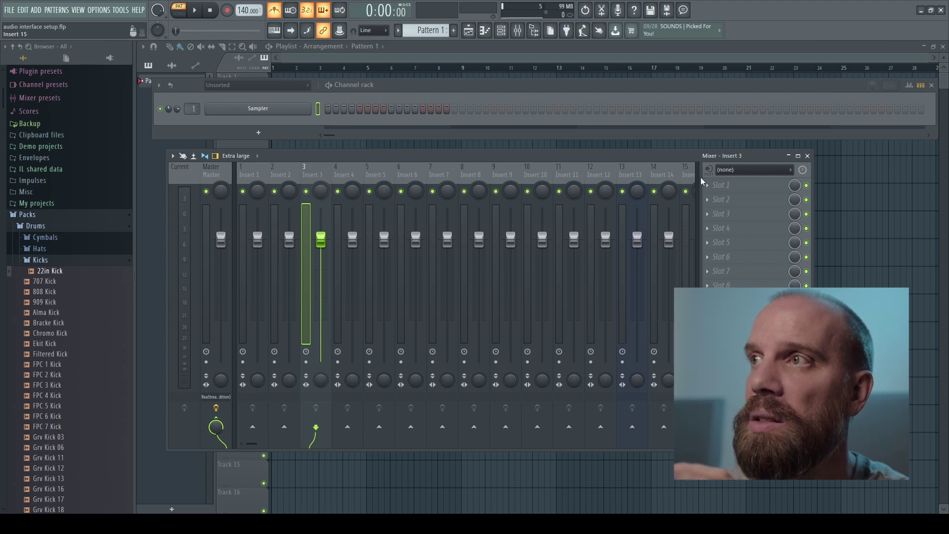
left_click(789, 170)
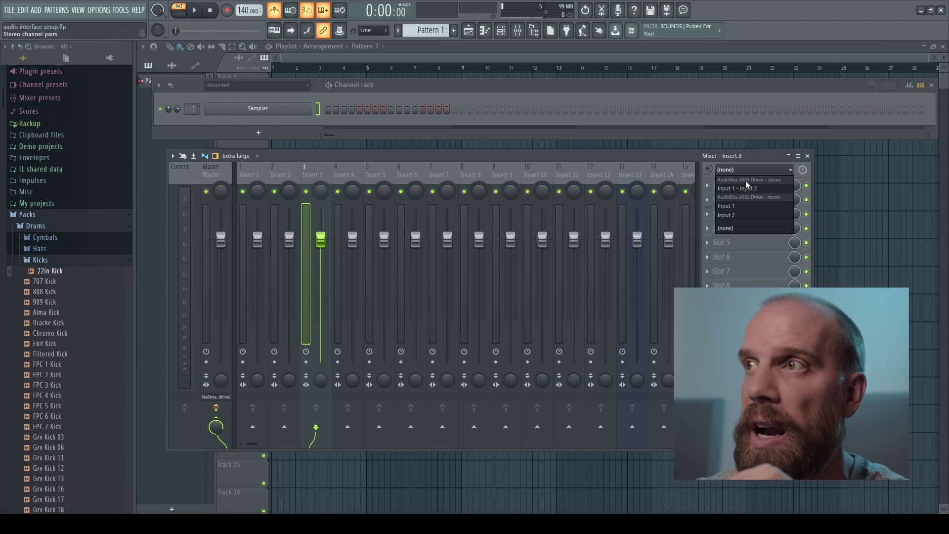
left_click(729, 207)
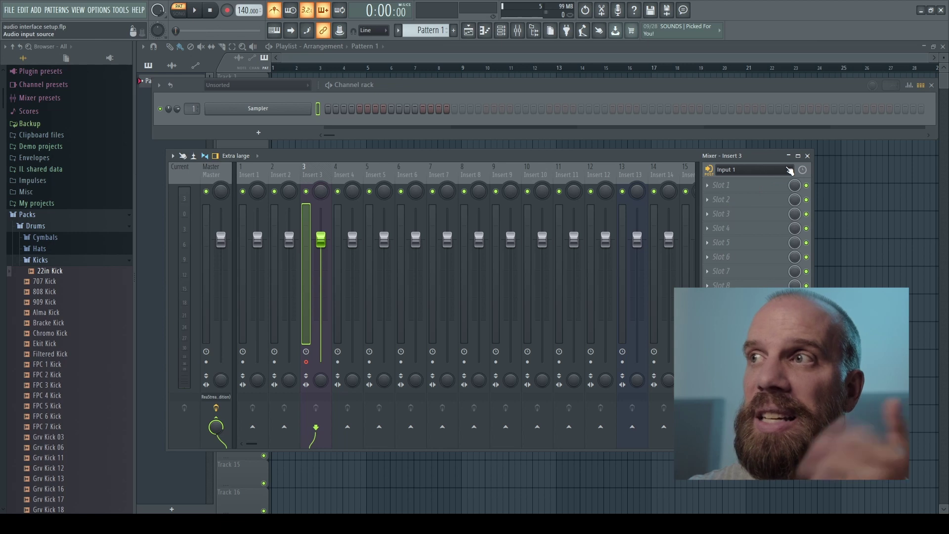
left_click(731, 170)
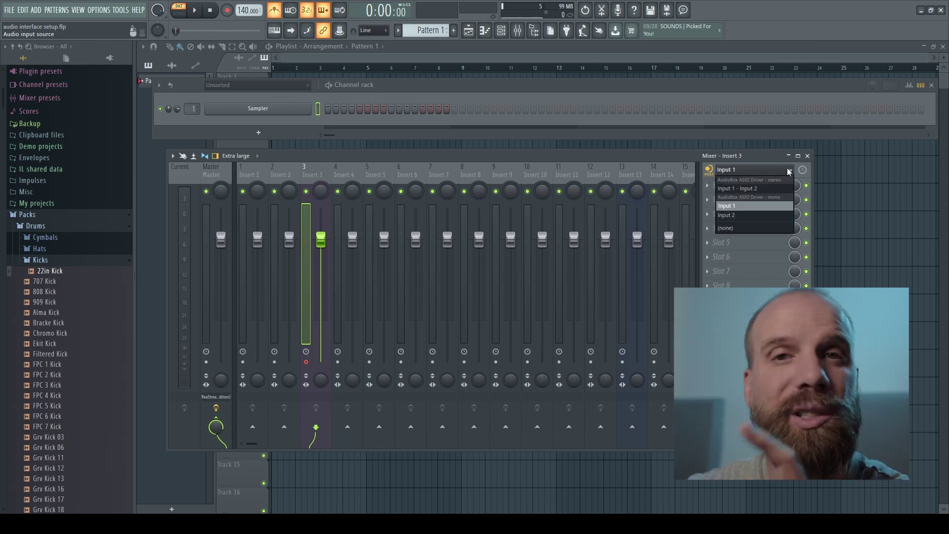
left_click(734, 215)
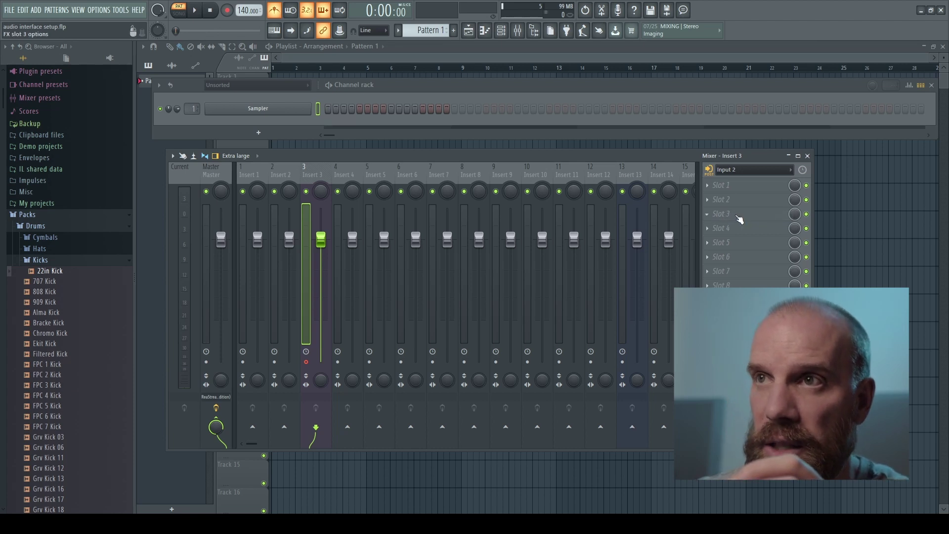
left_click(306, 361)
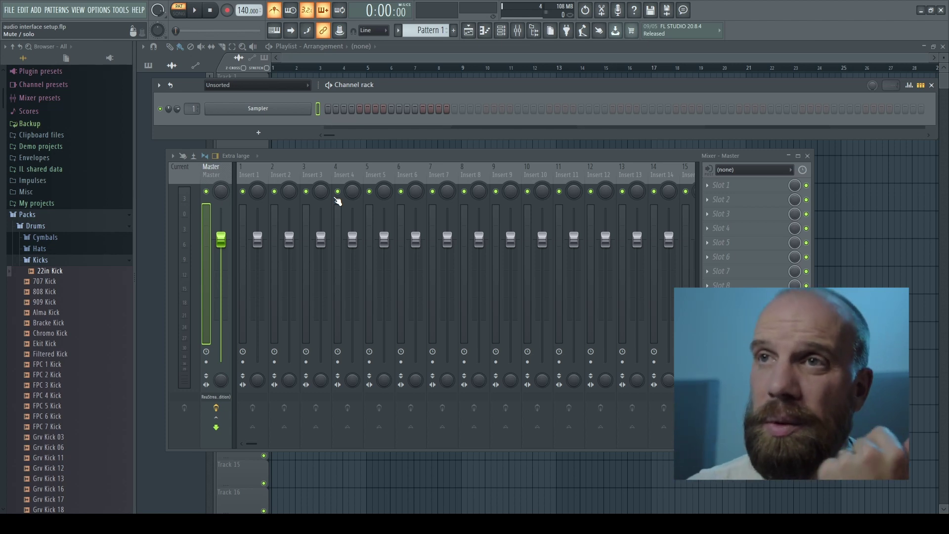
Browse the Master and the insert tracks across the mixer, selecting several of them in turn.
left_click(229, 181)
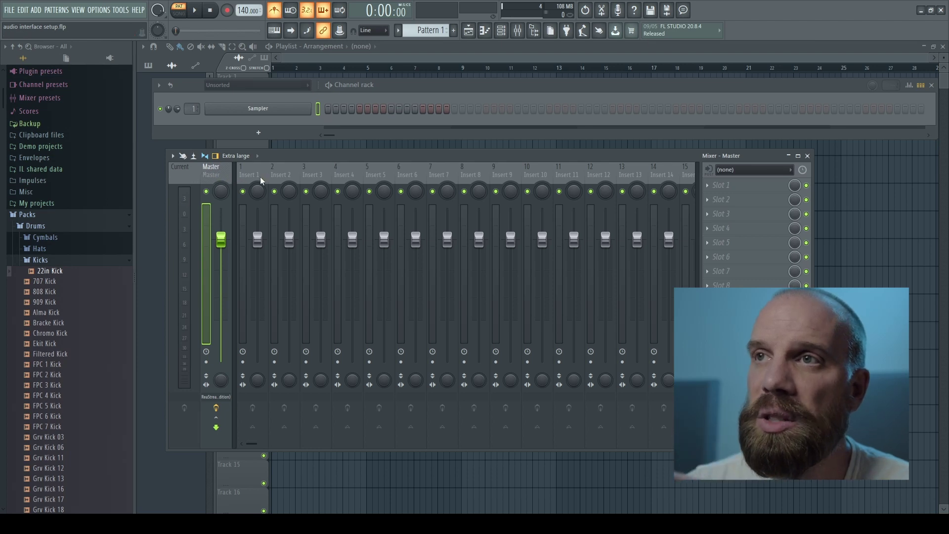
left_click(417, 174)
left_click(470, 171)
left_click(535, 173)
left_click(469, 173)
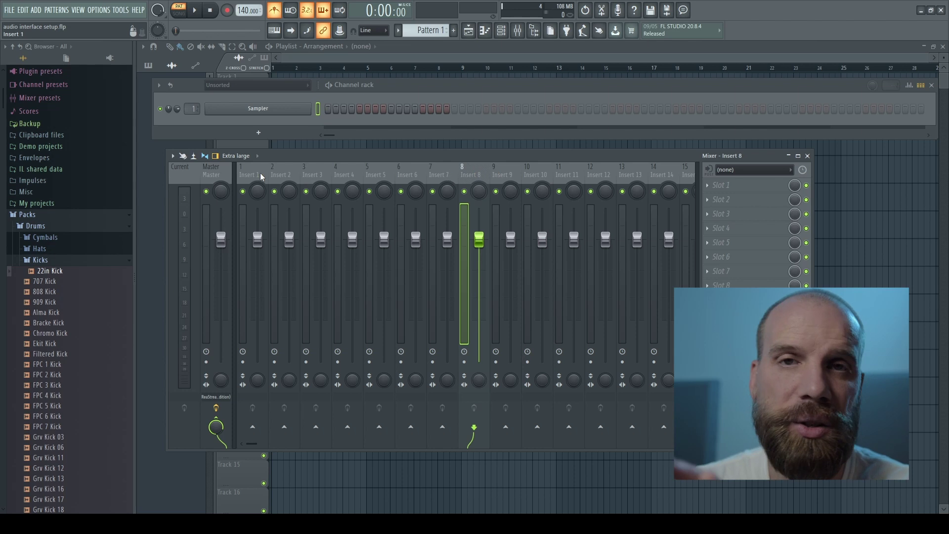
left_click(212, 173)
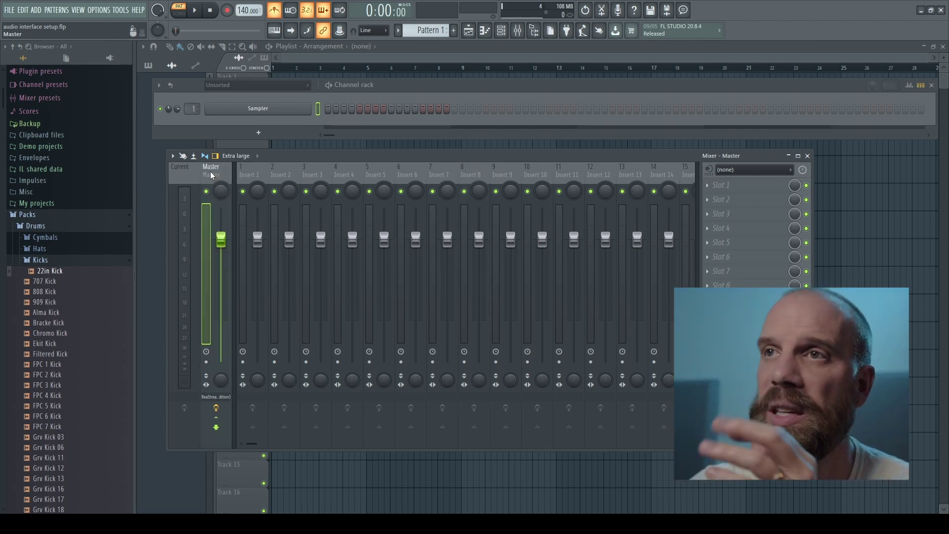
left_click_drag(273, 171, 561, 172)
scroll(375, 180, "down", 7)
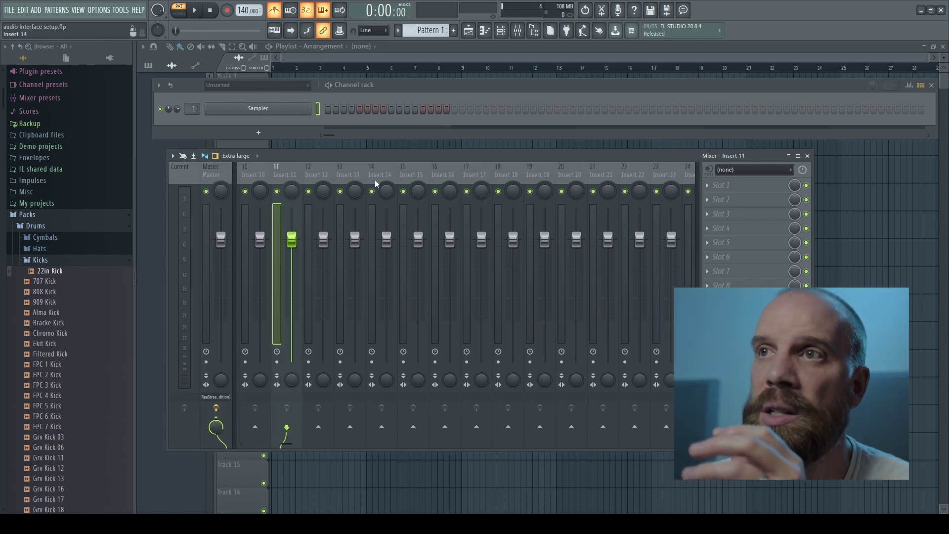
scroll(375, 180, "up", 7)
left_click_drag(376, 176, 454, 174)
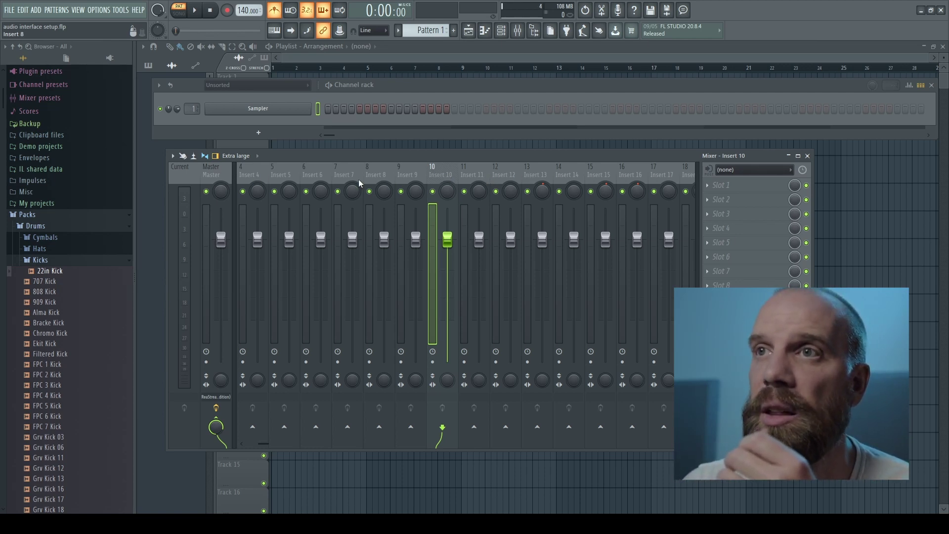
left_click(276, 176)
left_click(318, 175)
left_click(354, 176)
left_click(418, 176)
left_click(440, 176)
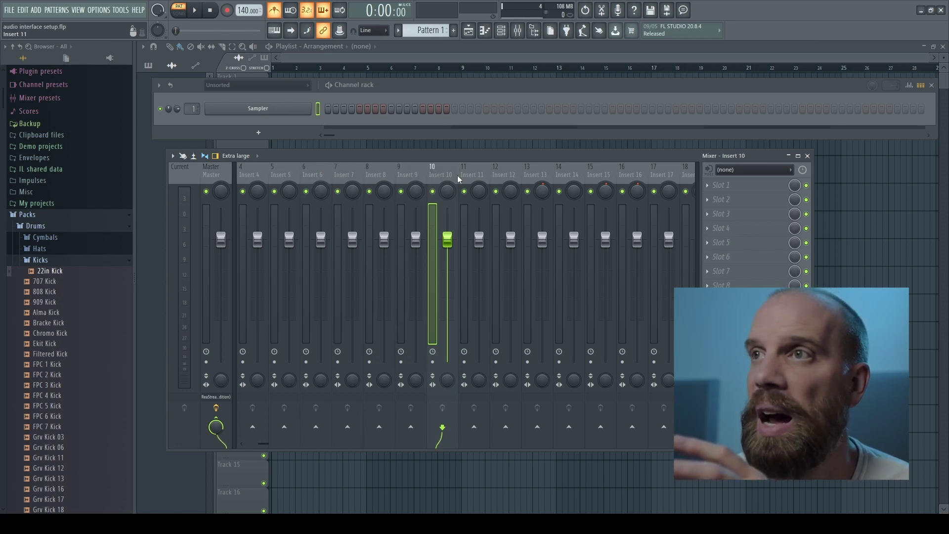
Set mono Input 1 as the audio source of mixer track Insert 13.
left_click(529, 175)
left_click(789, 171)
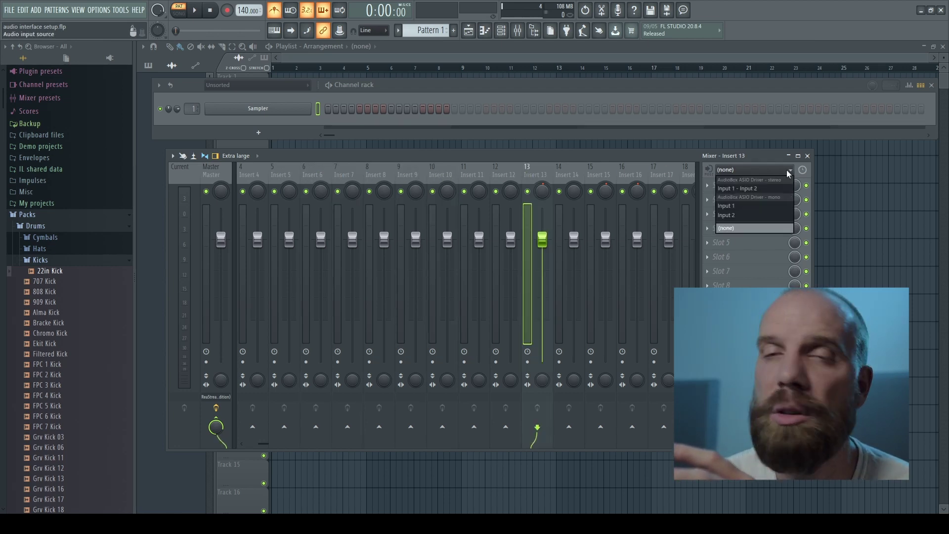
left_click(737, 204)
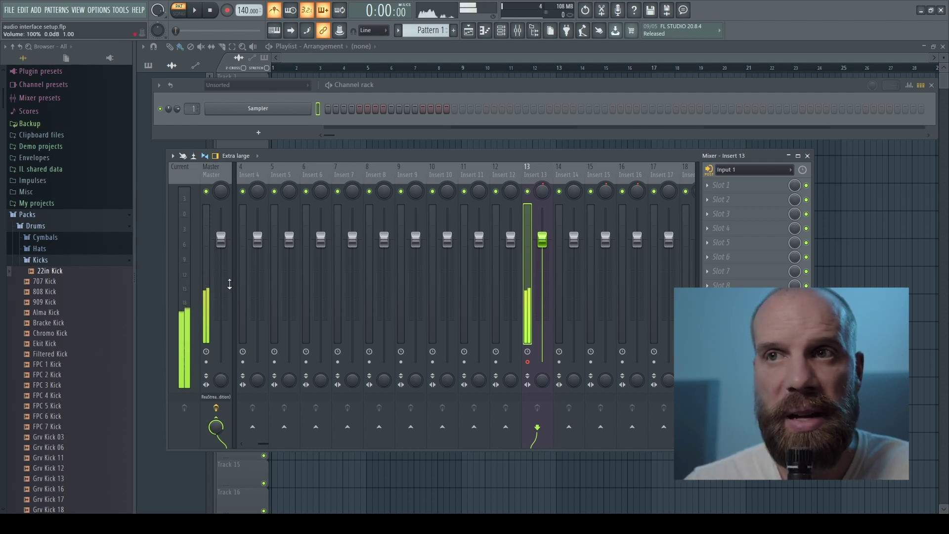
Switch between Insert 13 and other mixer tracks, and disable Insert 13's routing to the Master.
left_click(640, 196)
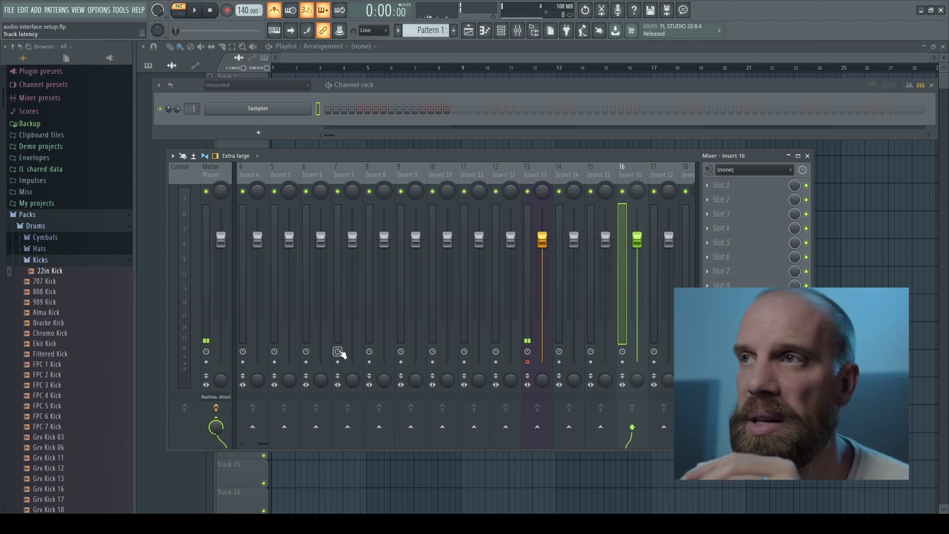
left_click(541, 176)
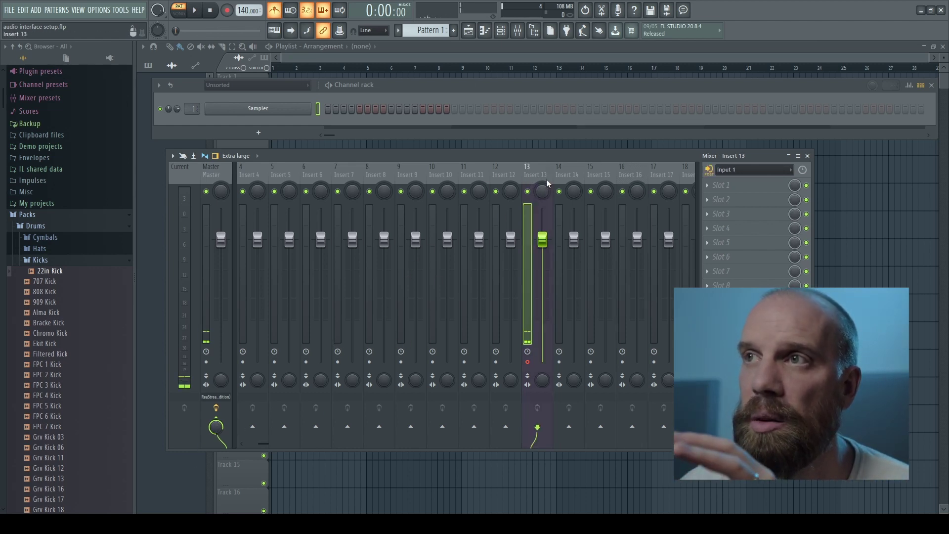
left_click(507, 173)
left_click(540, 176)
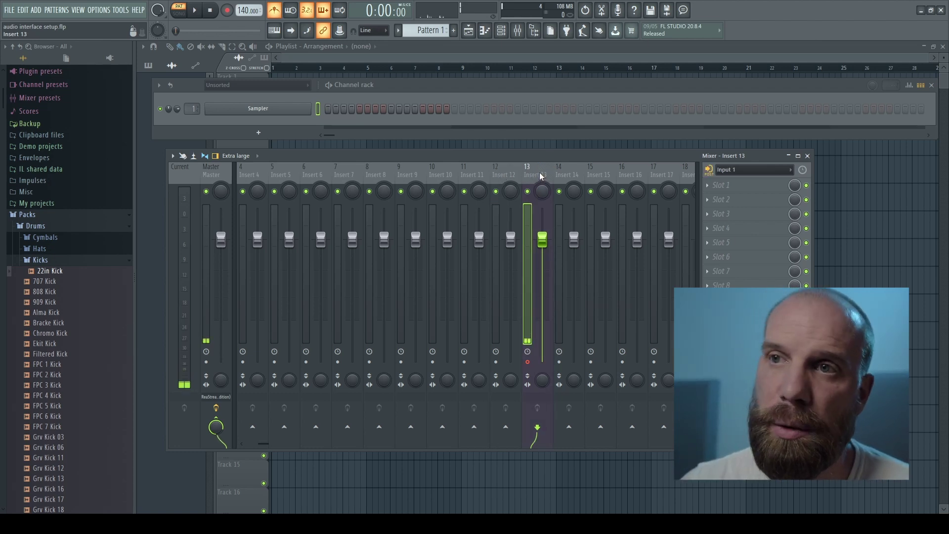
left_click(216, 424)
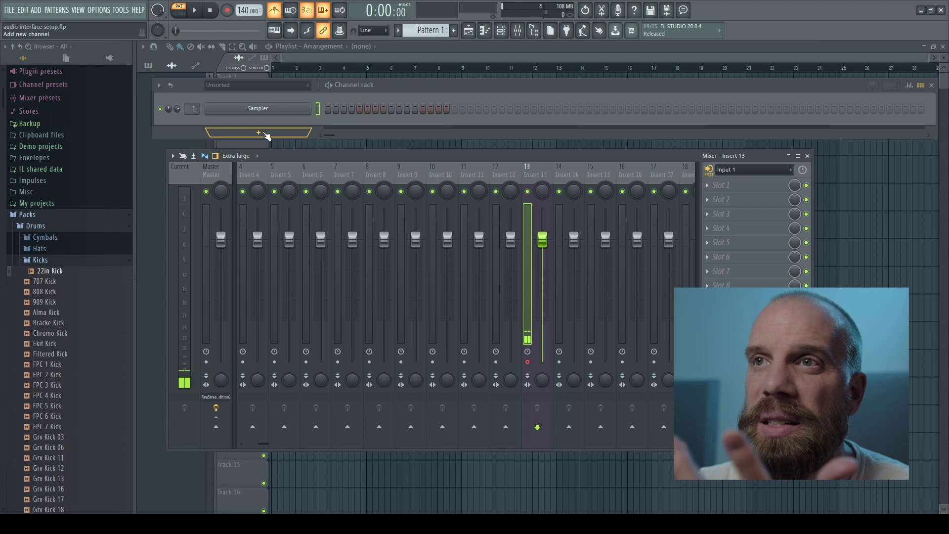
Open the Sampler channel, move its window clear of the mixer inserts, and show its additional precomputed effects.
left_click(273, 111)
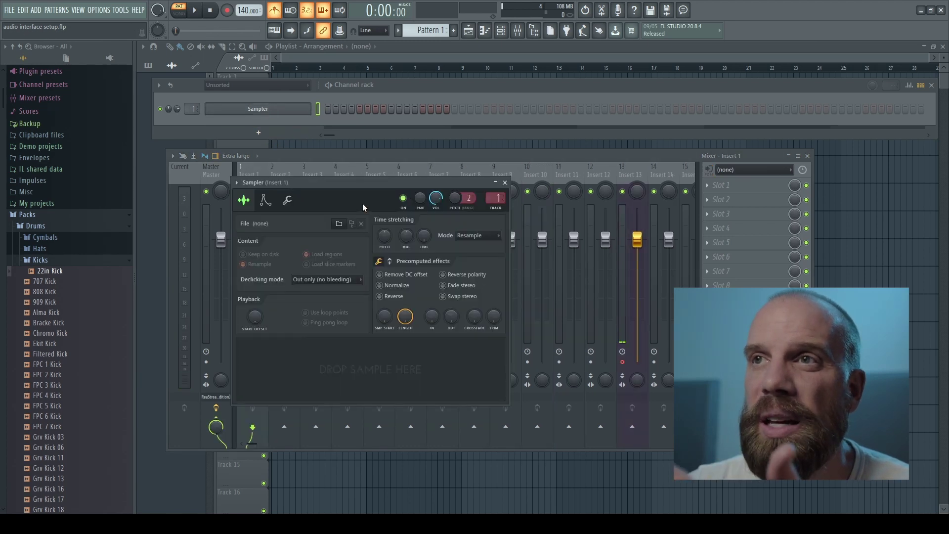
left_click_drag(365, 183, 312, 87)
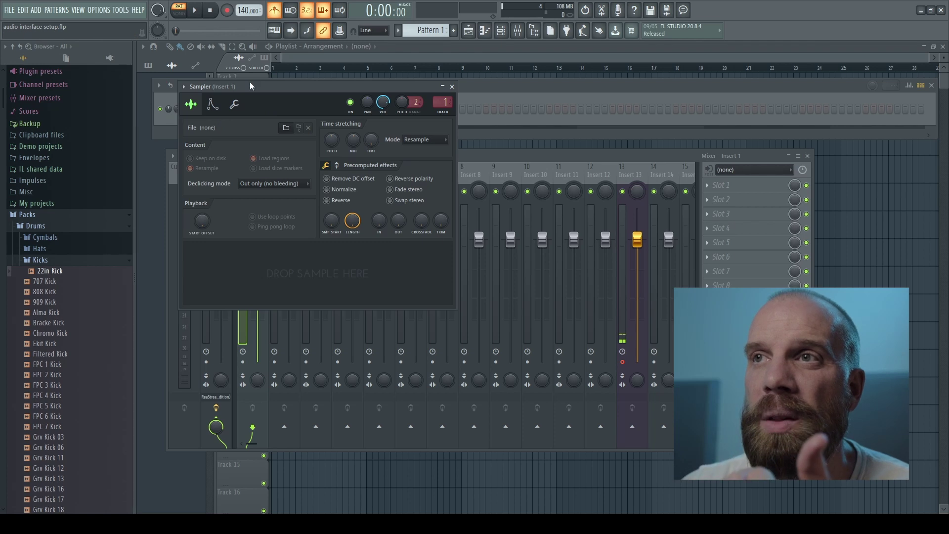
left_click(337, 166)
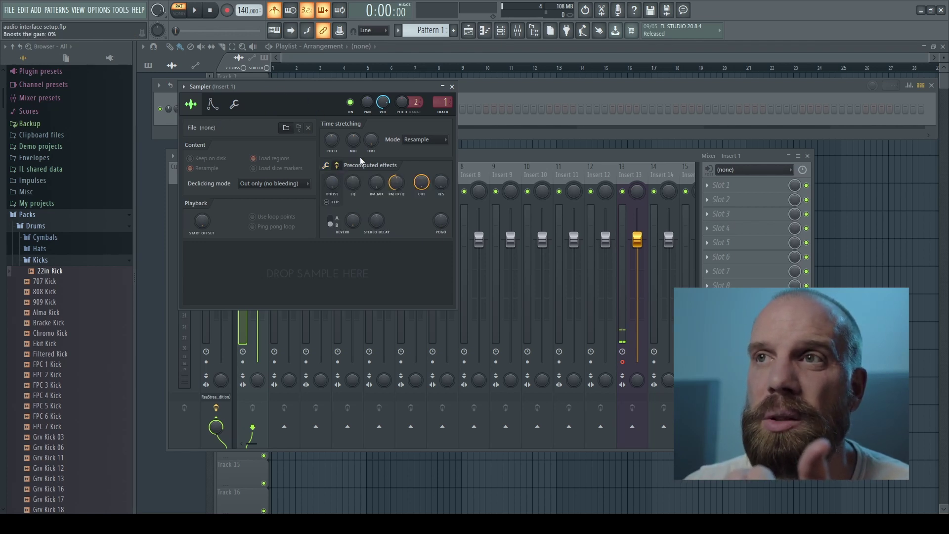
Switch back and forth between the two sets of precomputed effects in the Sampler to view their controls.
left_click(335, 167)
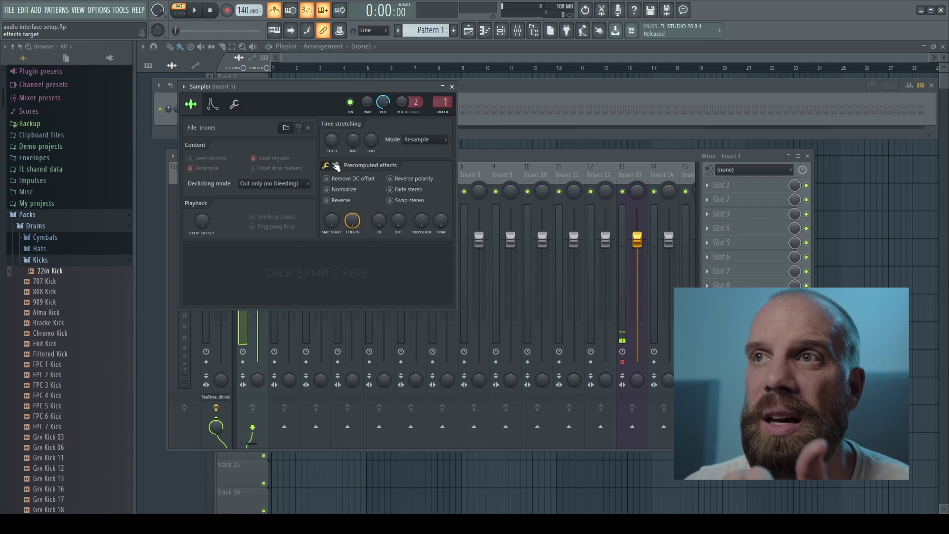
left_click(336, 166)
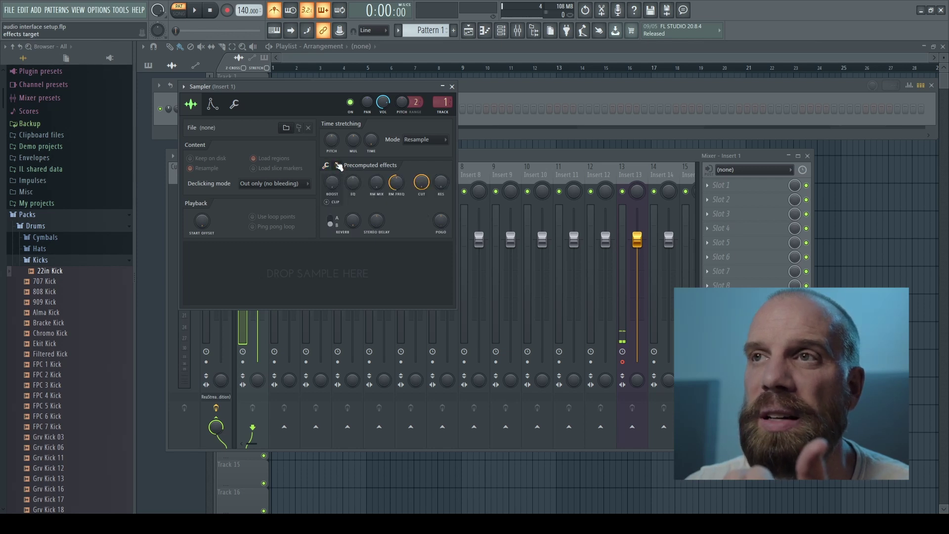
left_click(338, 167)
left_click(338, 166)
left_click(338, 167)
left_click(340, 167)
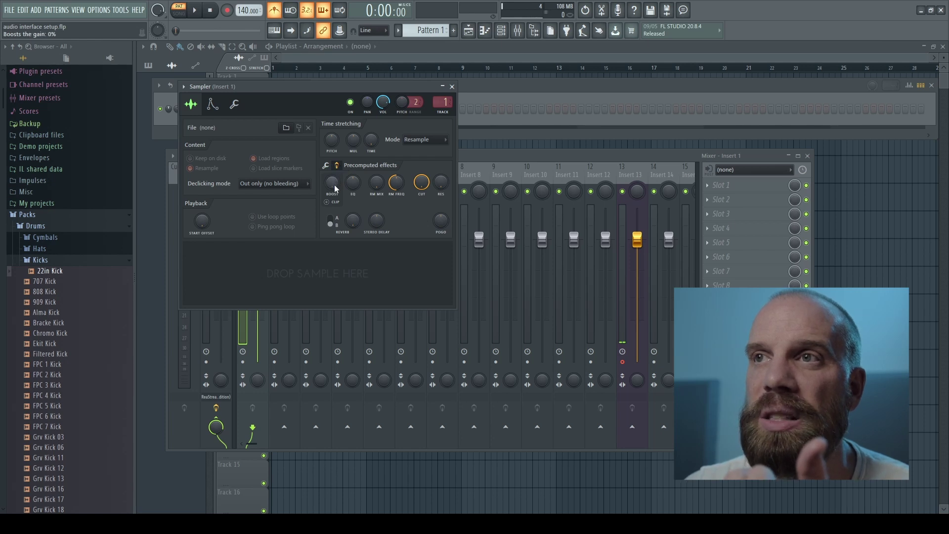
Raise the Sampler's precomputed Boost to 14%, turn it back down fully, and close the Sampler window.
left_click_drag(332, 182, 332, 172)
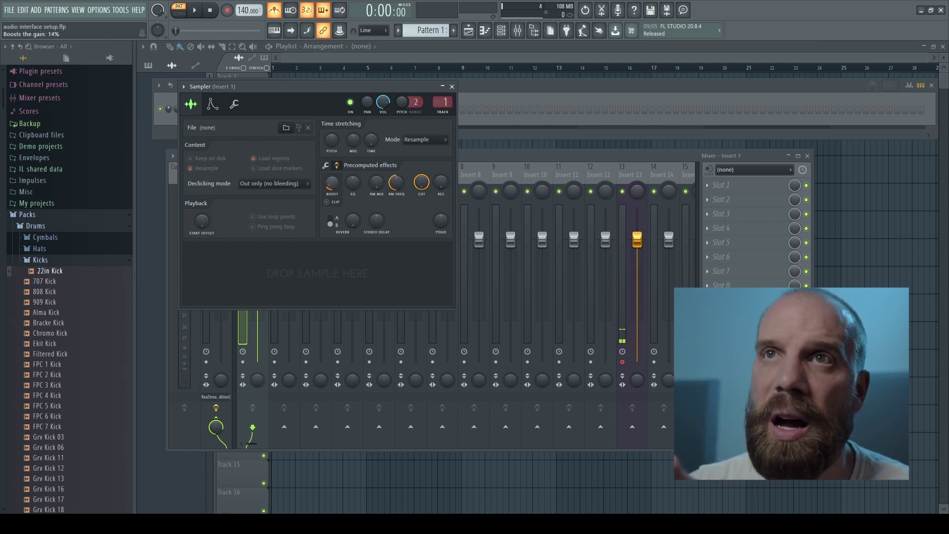
left_click_drag(332, 182, 331, 197)
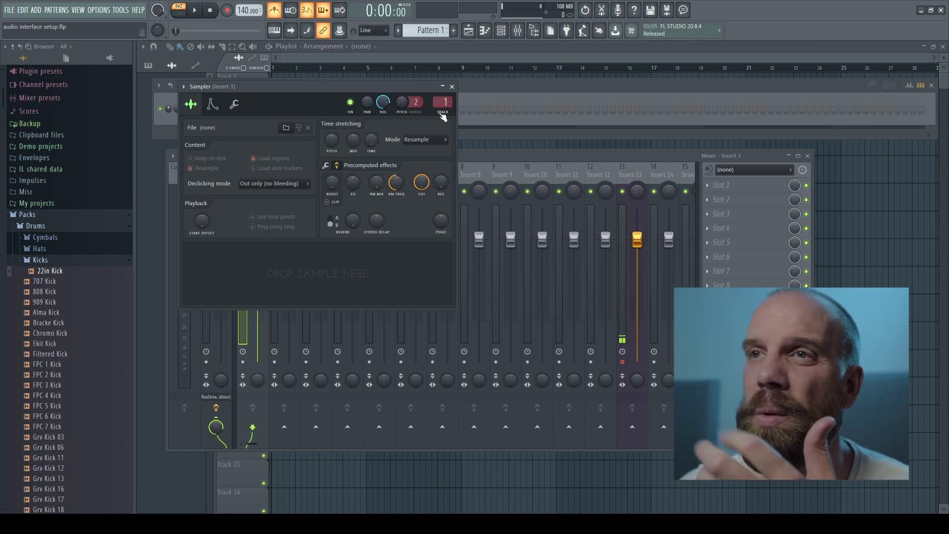
left_click(451, 86)
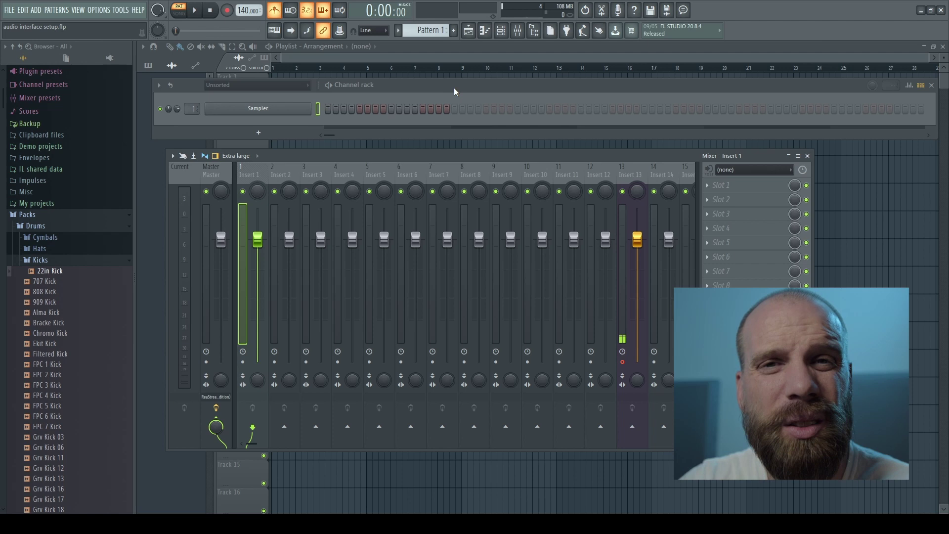